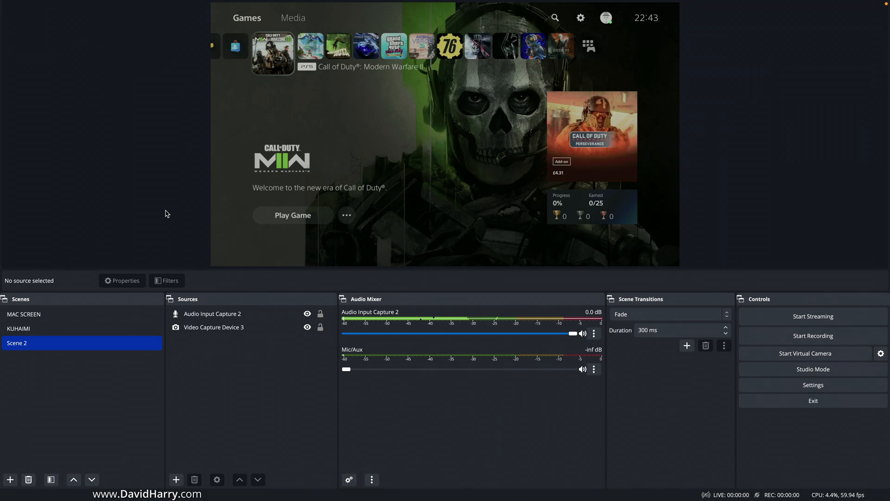
Check the OBS version information window and dismiss it
left_click(44, 6)
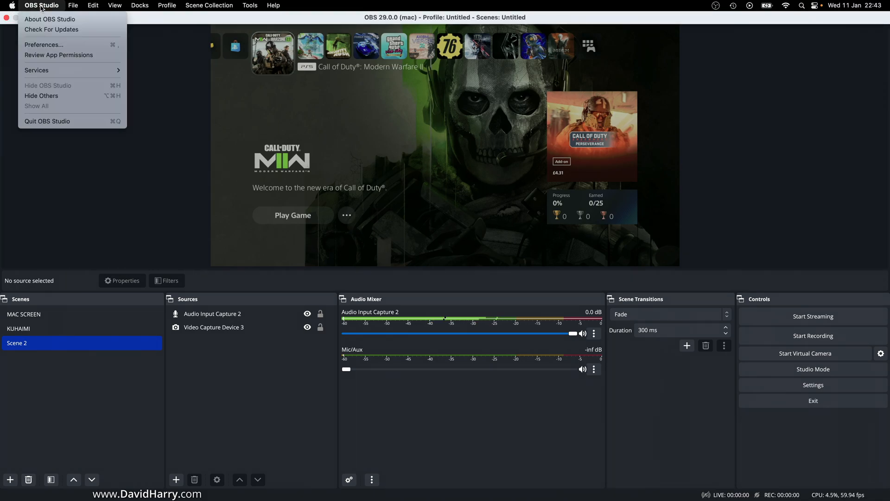
left_click(42, 20)
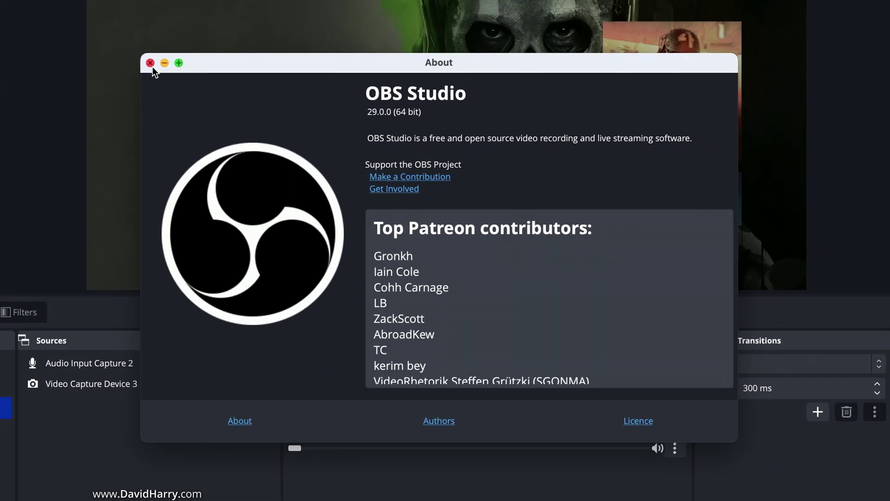
left_click(153, 64)
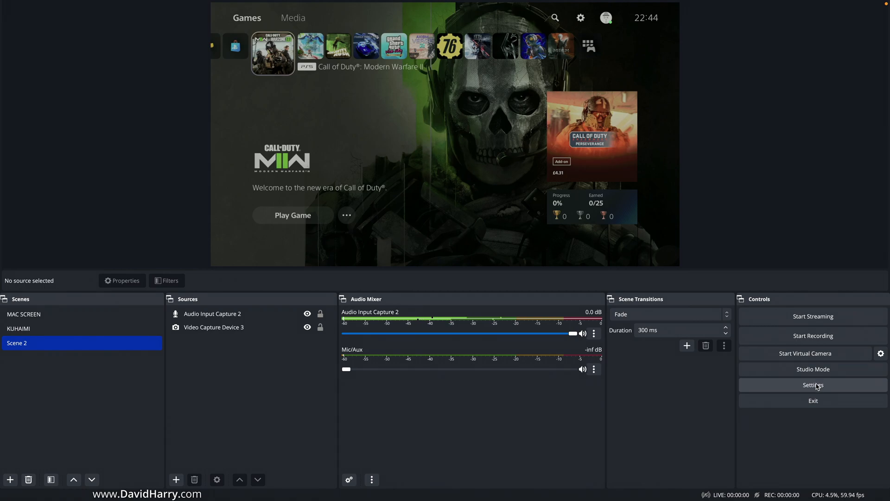
Bring up the Output > Recording settings showing mp4 format and the H.264 software encoder
left_click(818, 386)
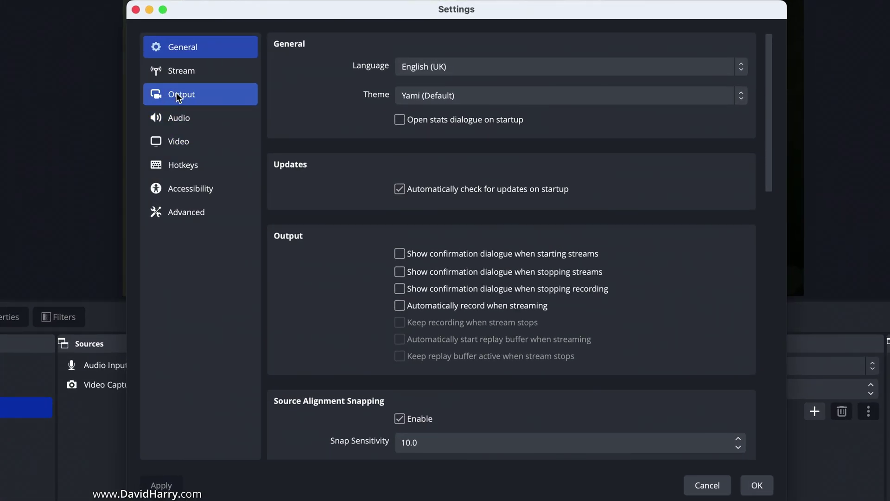
left_click(177, 96)
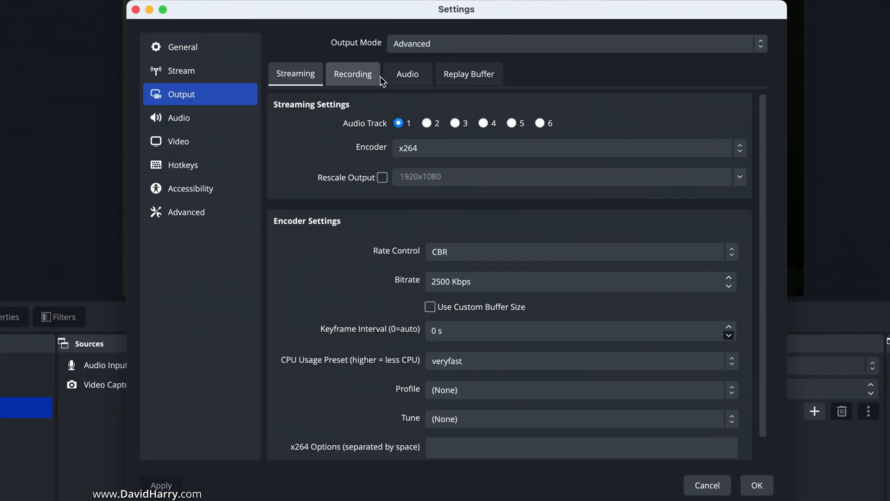
left_click(349, 77)
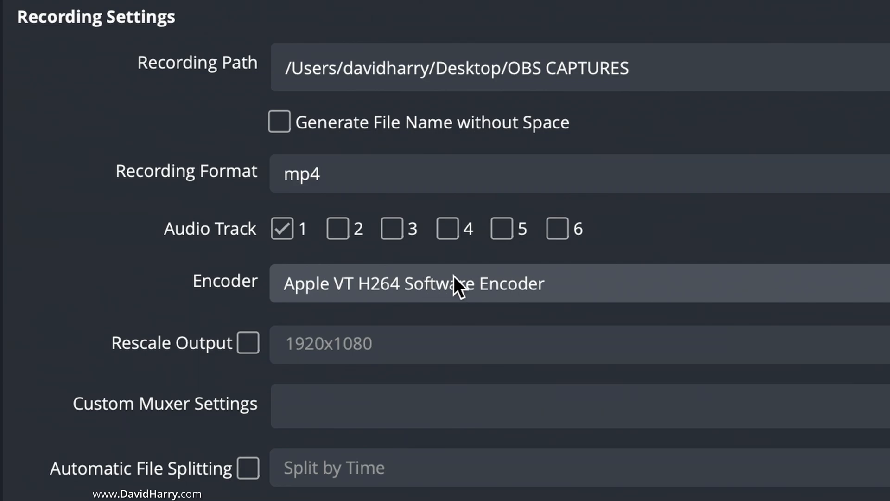
Change the recording encoder to Apple VT HEVC Hardware Encoder, keeping mp4
left_click(427, 283)
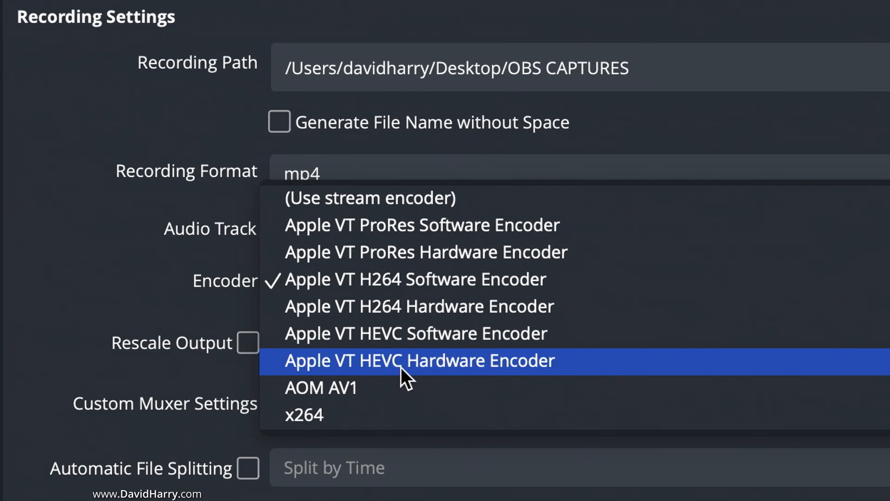
left_click(455, 358)
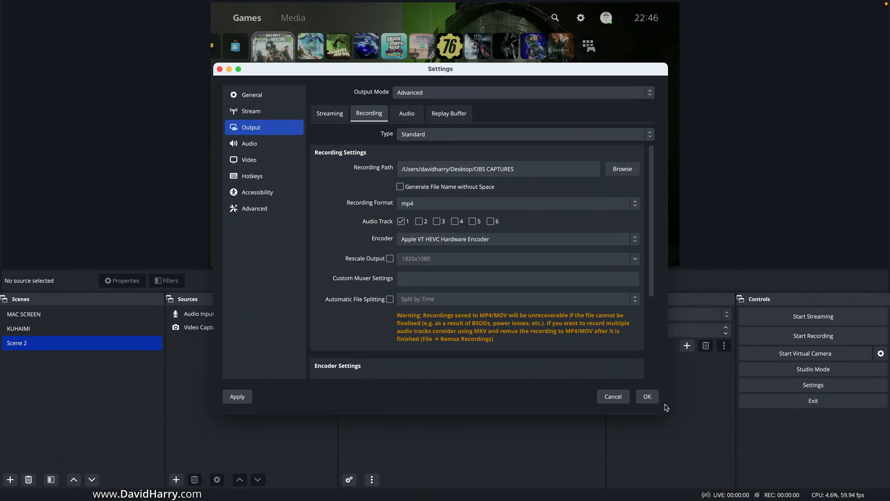
Apply the settings and make a short HEVC test recording saved as mp4
left_click(647, 396)
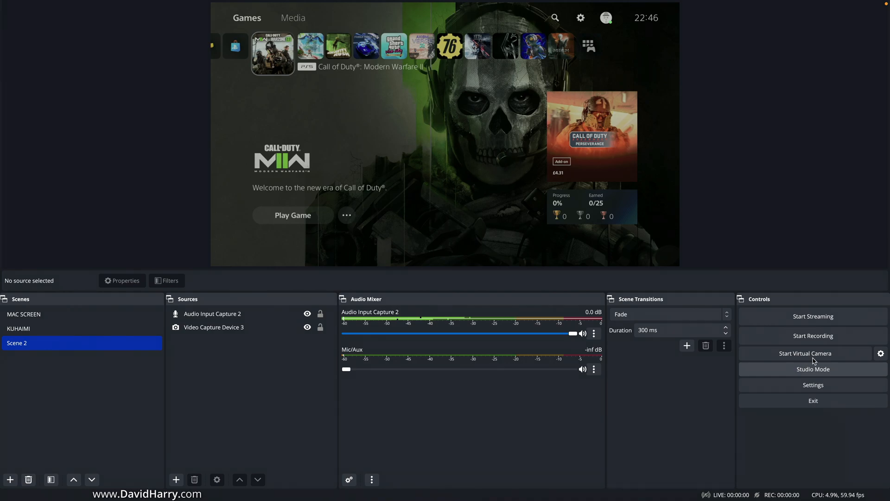
left_click(801, 339)
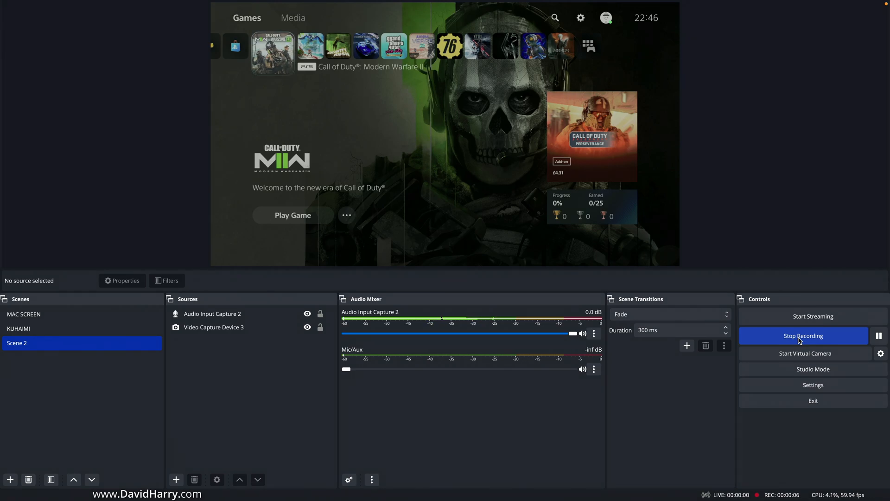
left_click(801, 339)
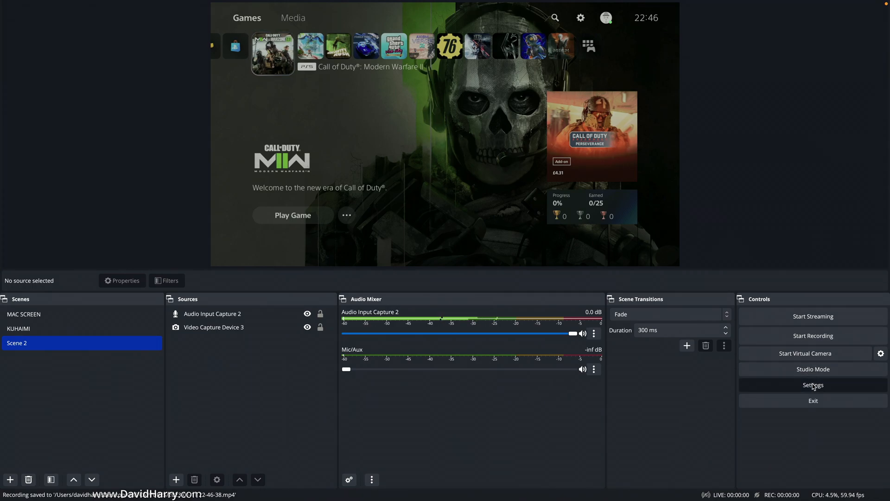
Change the recording encoder to Apple VT ProRes Hardware Encoder and apply the settings
left_click(813, 385)
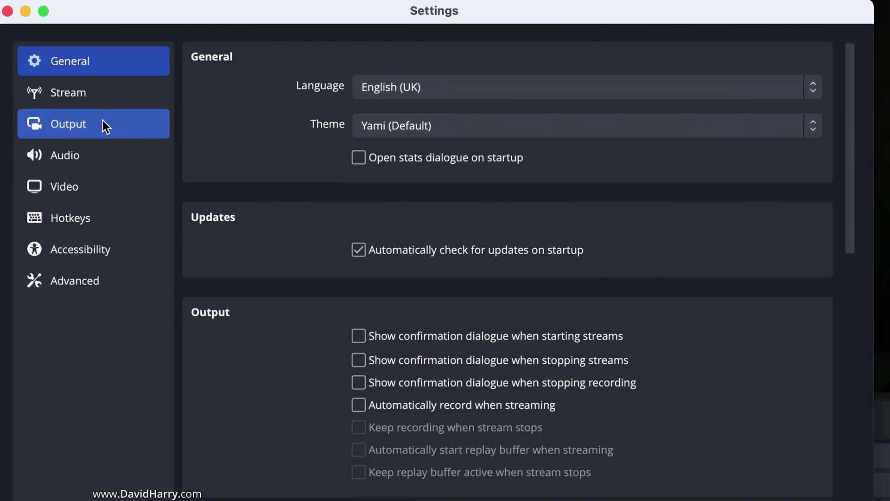
left_click(102, 123)
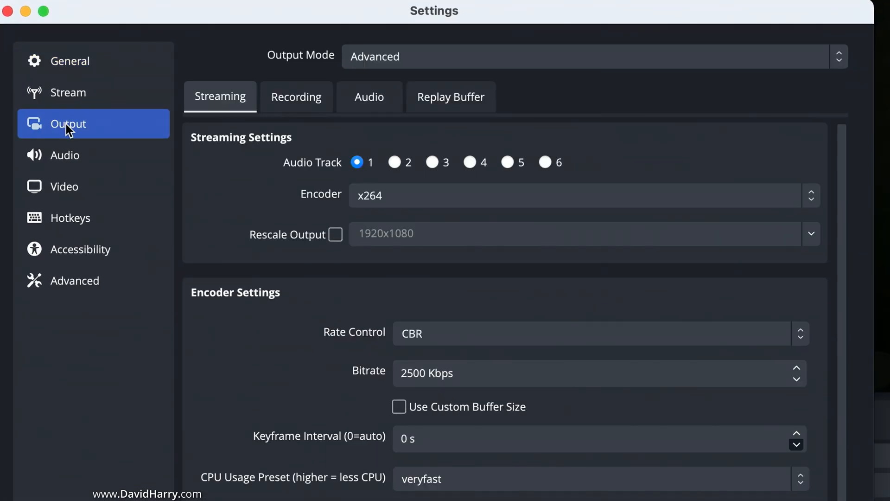
left_click(288, 99)
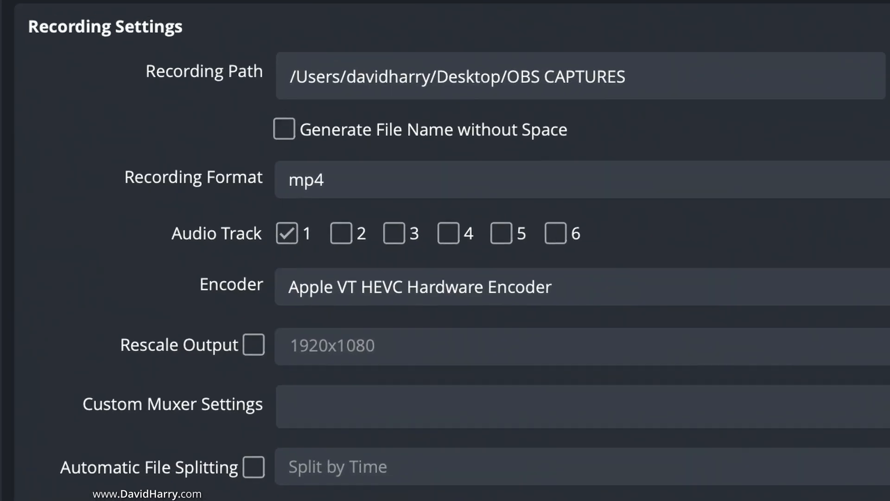
left_click(425, 280)
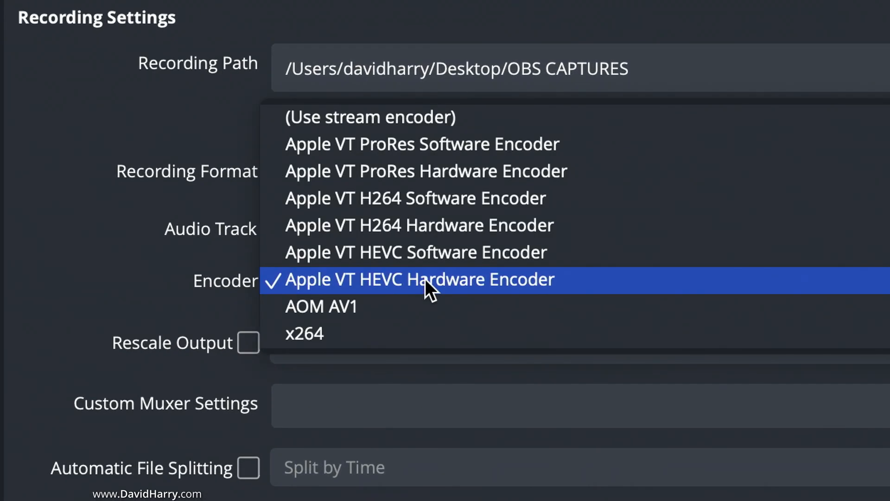
left_click(438, 172)
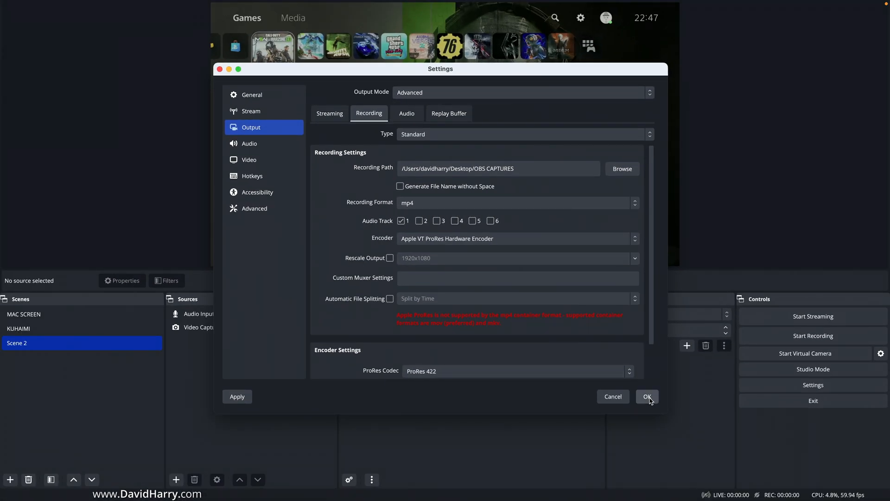
left_click(648, 397)
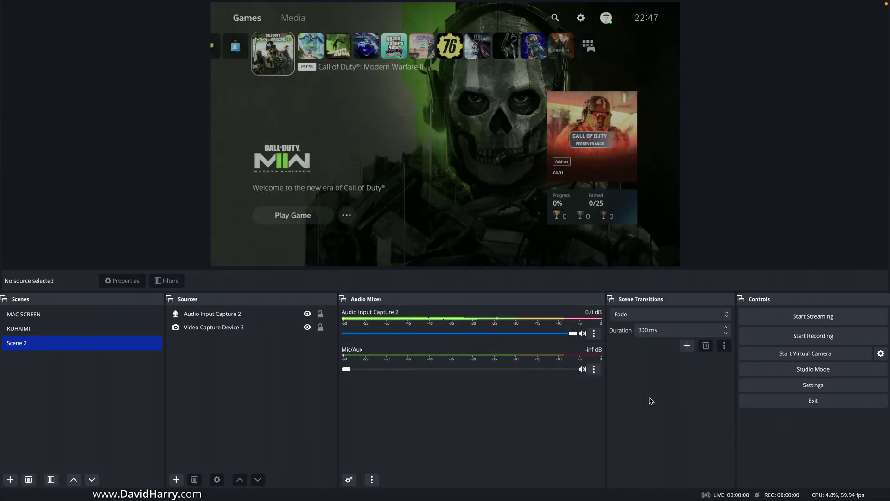
Start a ProRes test recording to mp4 and dismiss the resulting encoder error
left_click(811, 337)
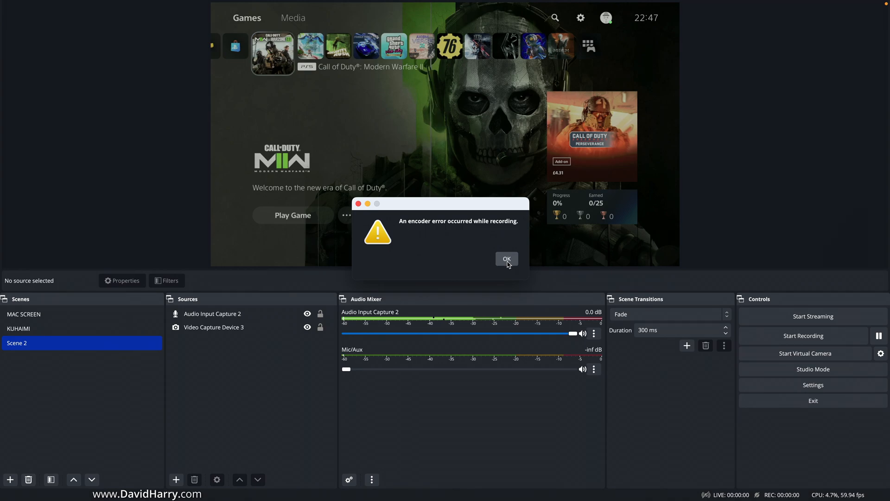
left_click(508, 260)
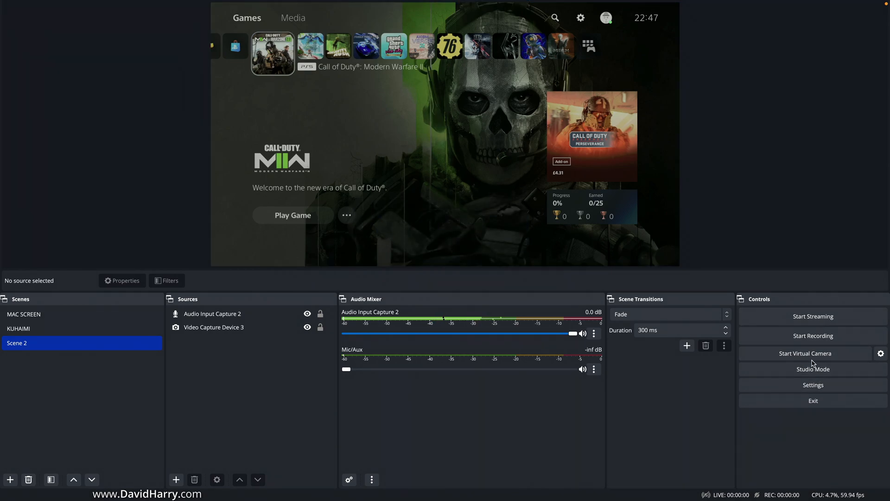
Change the recording format from mp4 to mov for the ProRes encoder
left_click(814, 386)
left_click(147, 132)
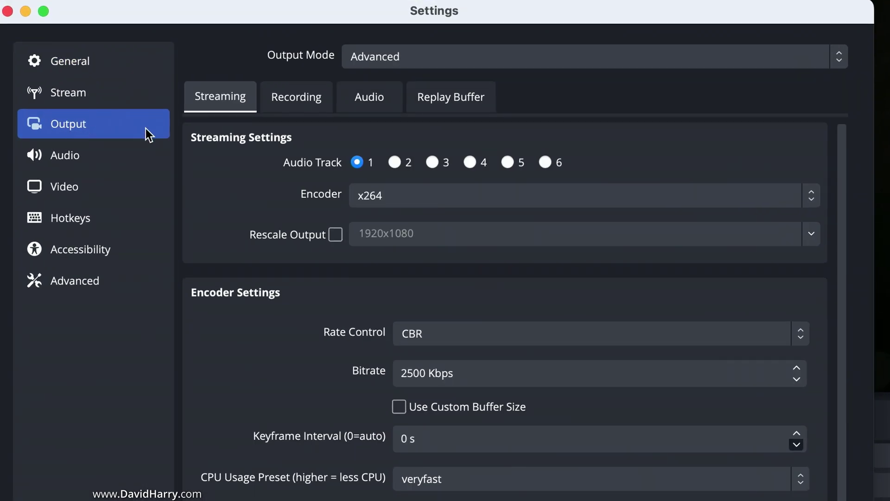
left_click(295, 102)
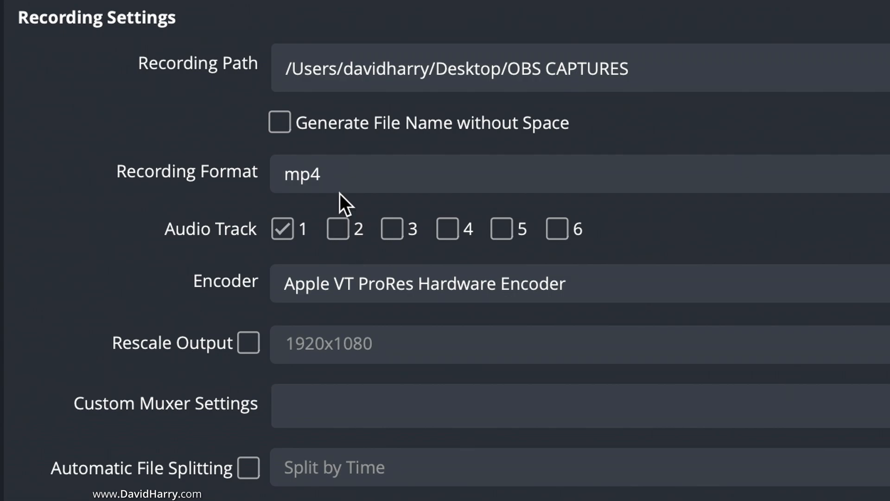
left_click(335, 178)
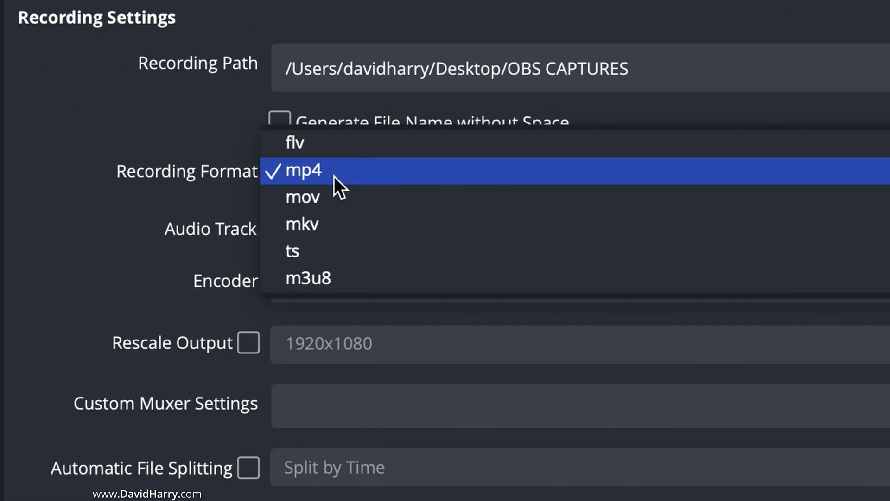
left_click(312, 197)
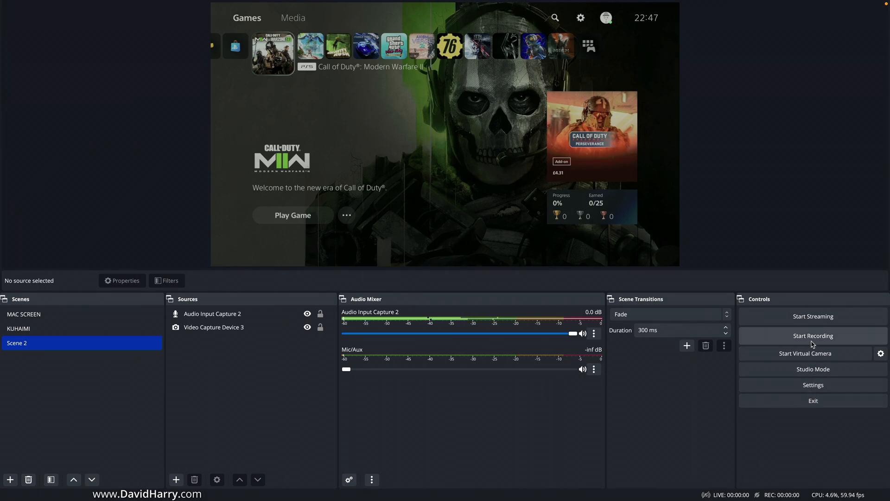
left_click(813, 341)
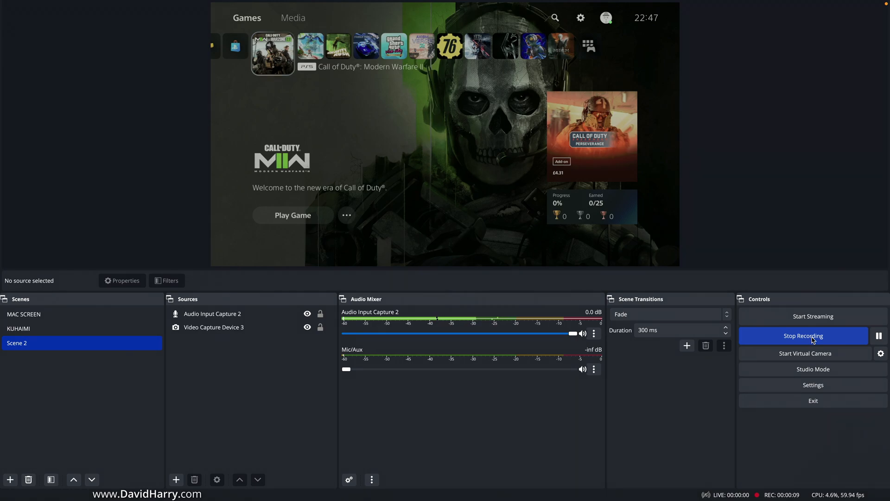
left_click(815, 341)
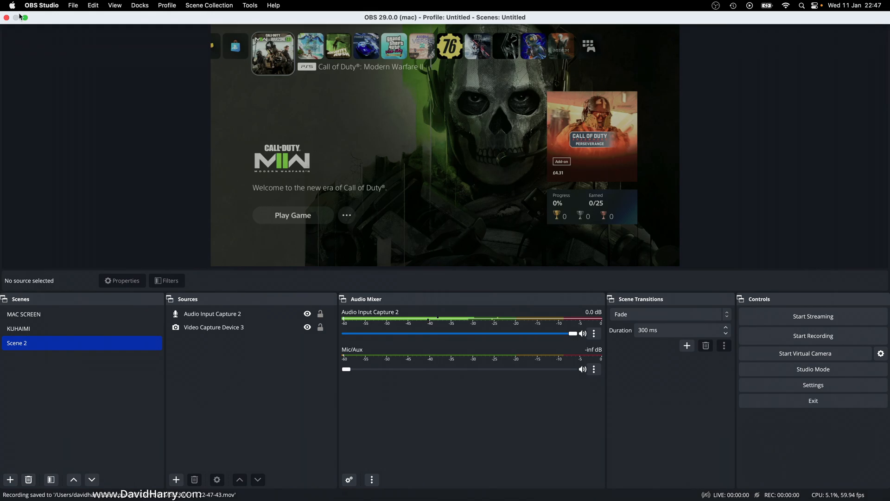
Minimize OBS to reveal the OBS CAPTURES folder in Finder and launch DaVinci Resolve
left_click(25, 19)
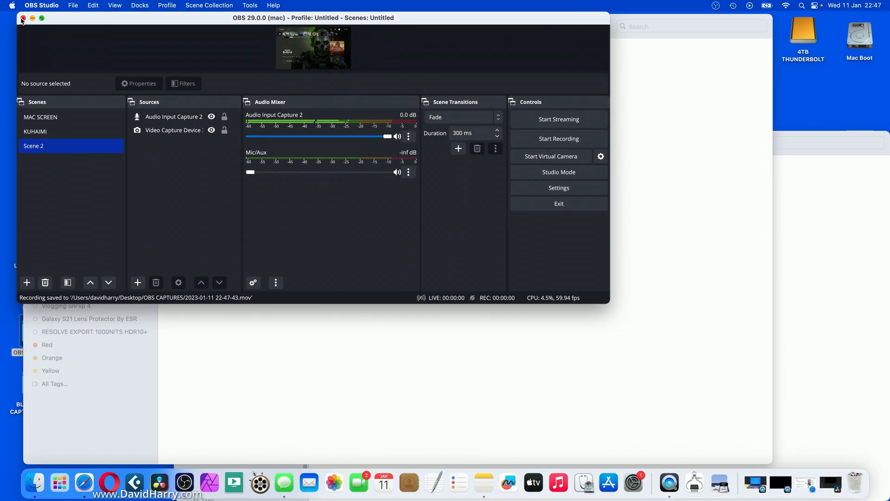
left_click(31, 22)
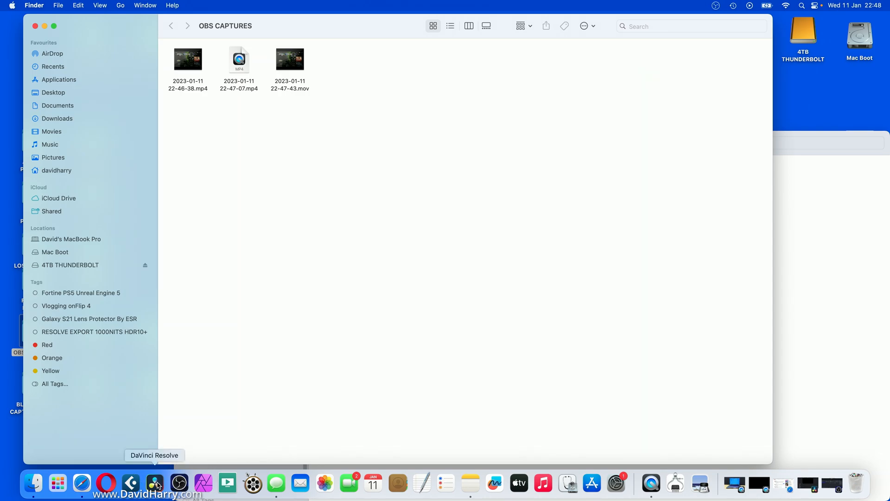
left_click(159, 483)
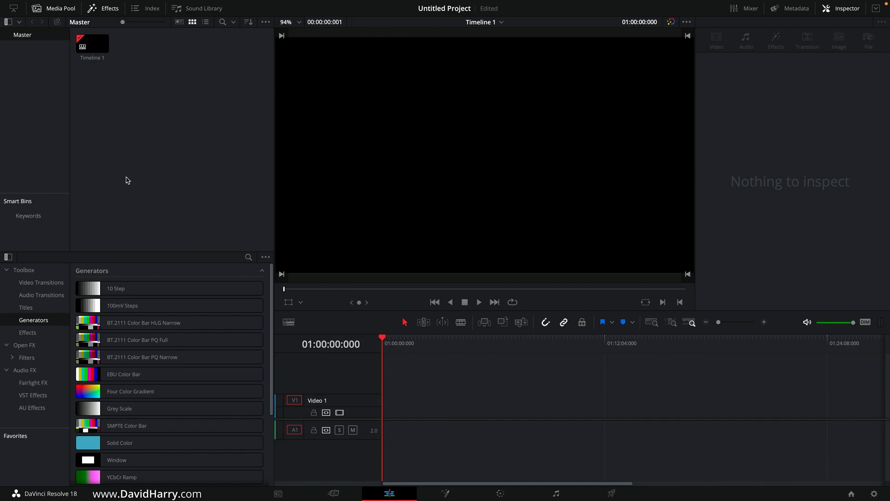
Import the three test recordings from OBS CAPTURES into the Media Pool via Import Media
right_click(157, 93)
mouse_move(181, 97)
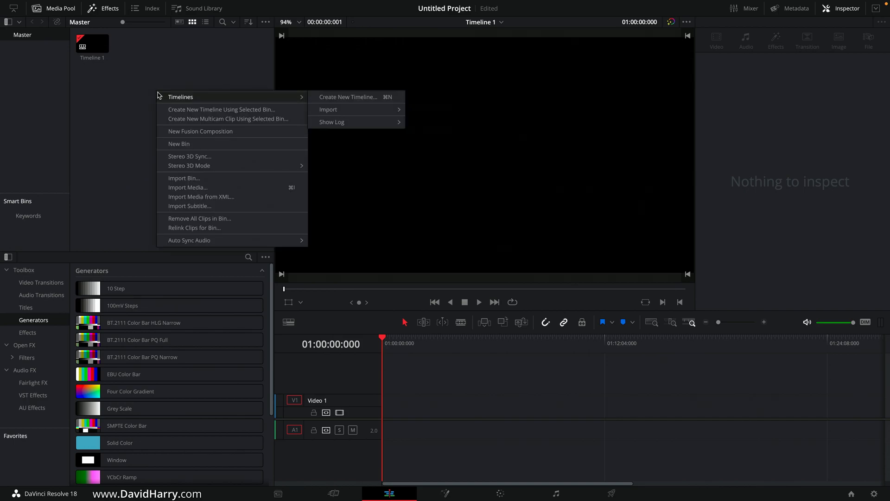
left_click(200, 188)
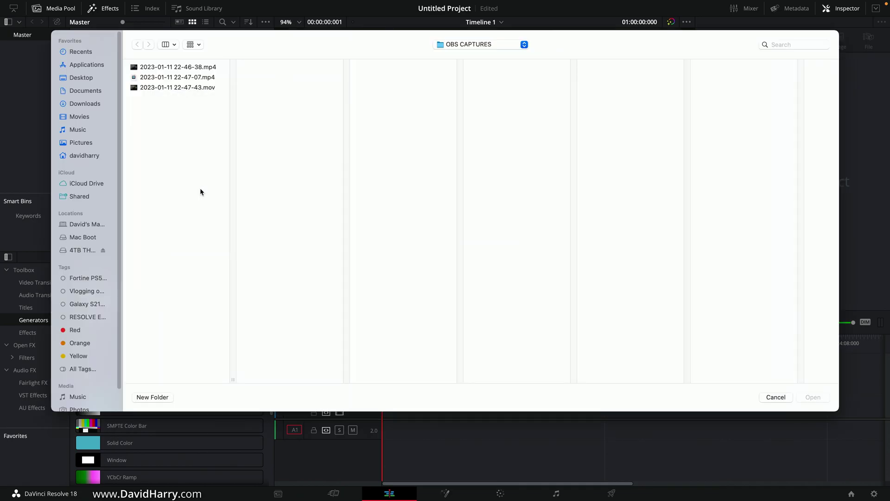
left_click(374, 213)
left_click_drag(424, 449, 388, 205)
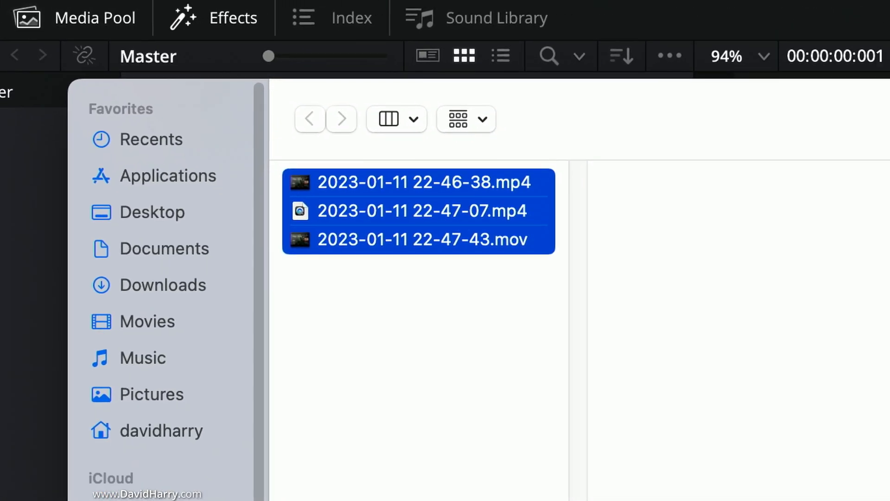
key("Return")
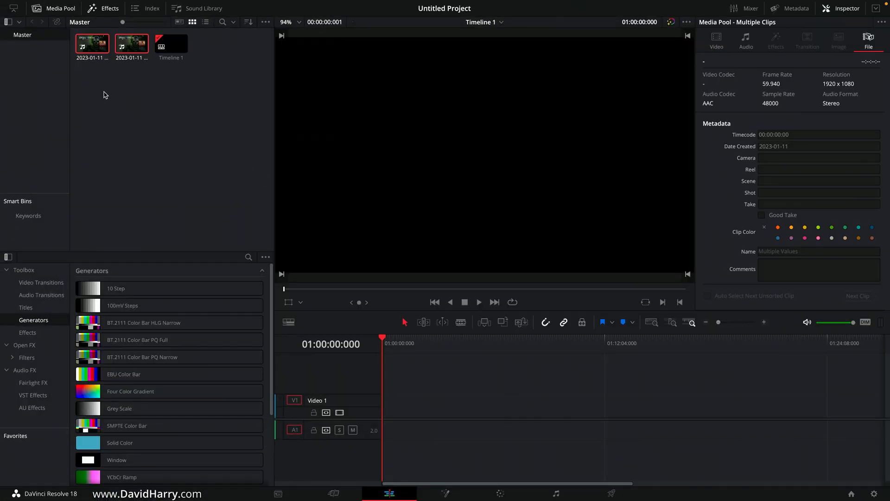
left_click(119, 103)
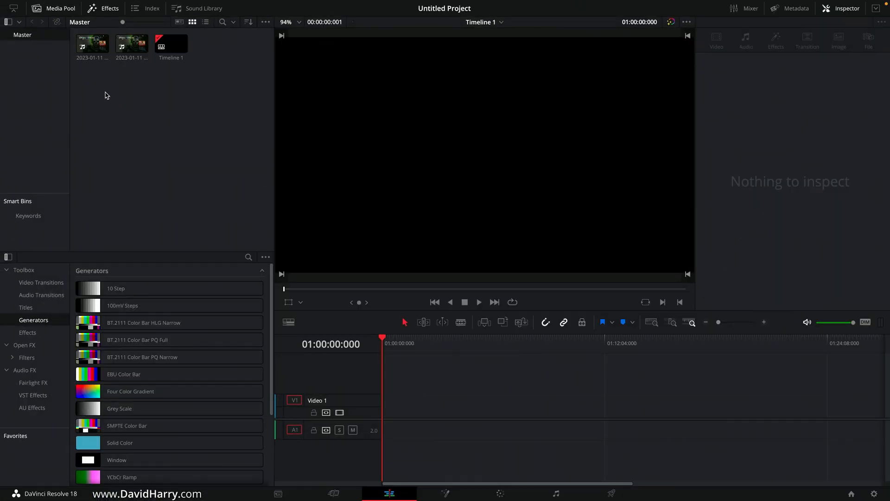
Inspect the MP4 clip as H.265 and the MOV clip as Apple ProRes 422, placing the MP4 on the timeline
left_click(93, 49)
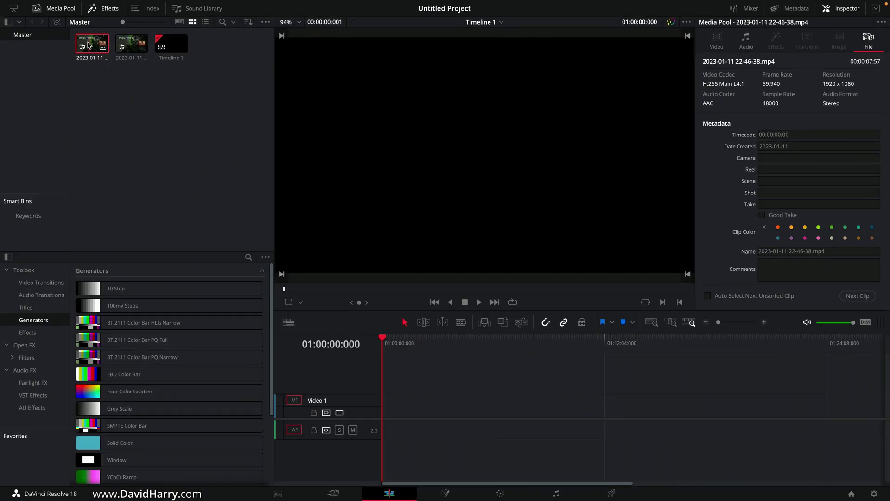
mouse_move(90, 45)
left_mouse_down()
mouse_move(474, 339)
mouse_move(386, 407)
left_mouse_up()
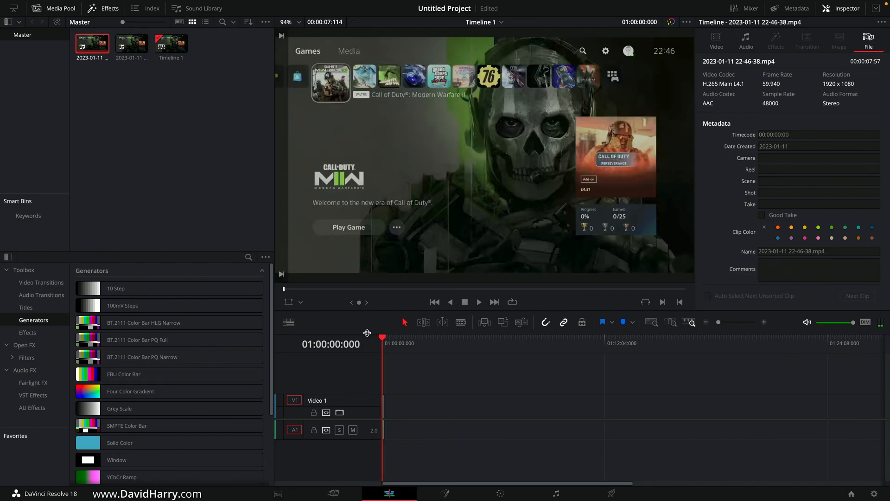
left_click(131, 45)
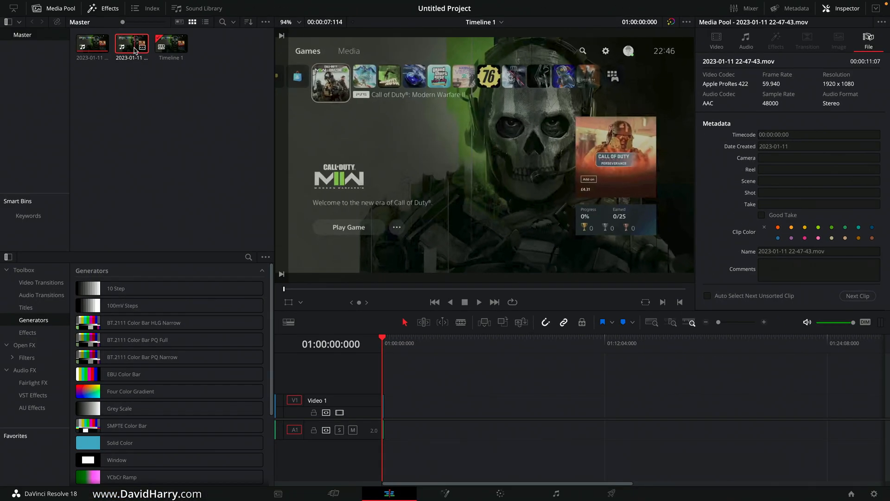
Place the 22-47-43.mov ProRes clip at the timeline start and scrub to preview it
left_click_drag(135, 49, 388, 411)
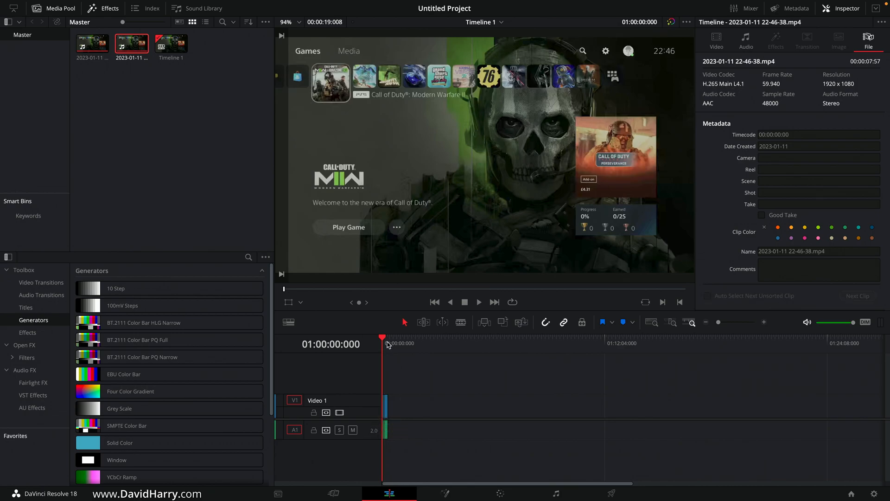
left_click_drag(387, 344, 384, 343)
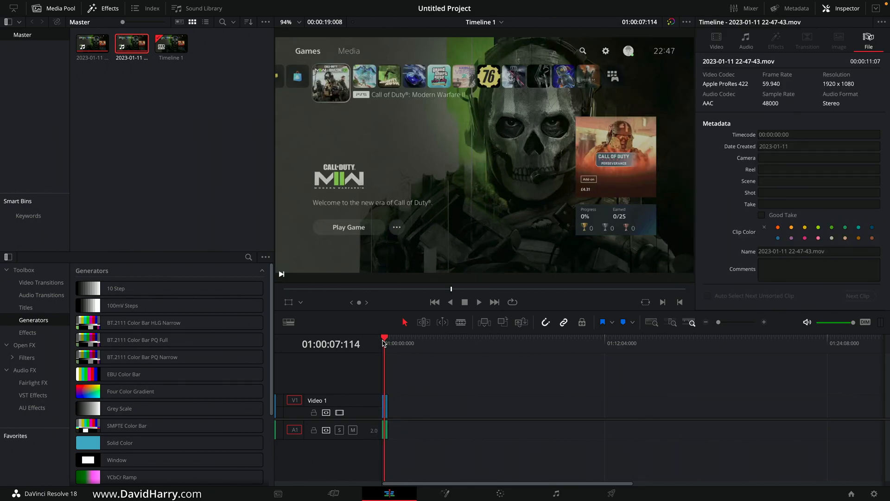